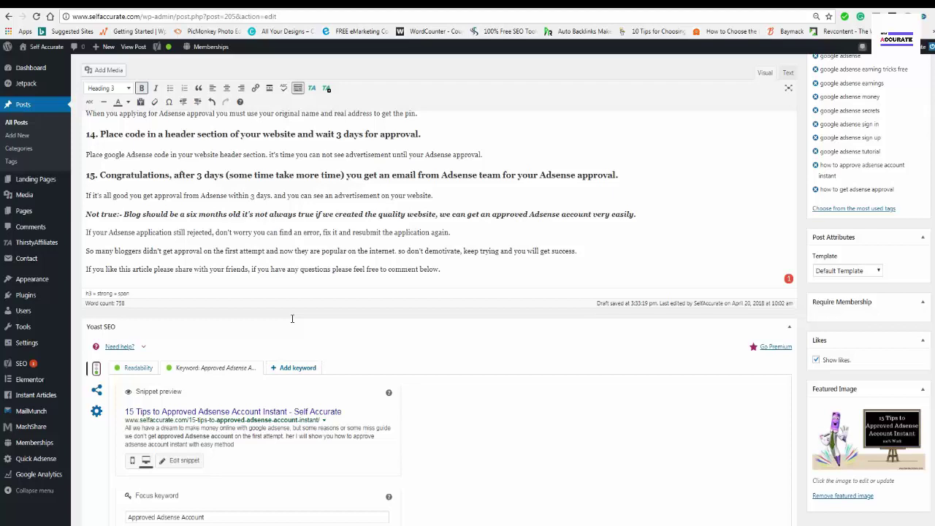
Examine the post's Yoast SEO keyword analysis, highlighting the improvement note about the stop word in the slug
scroll(273, 336, "down", 2)
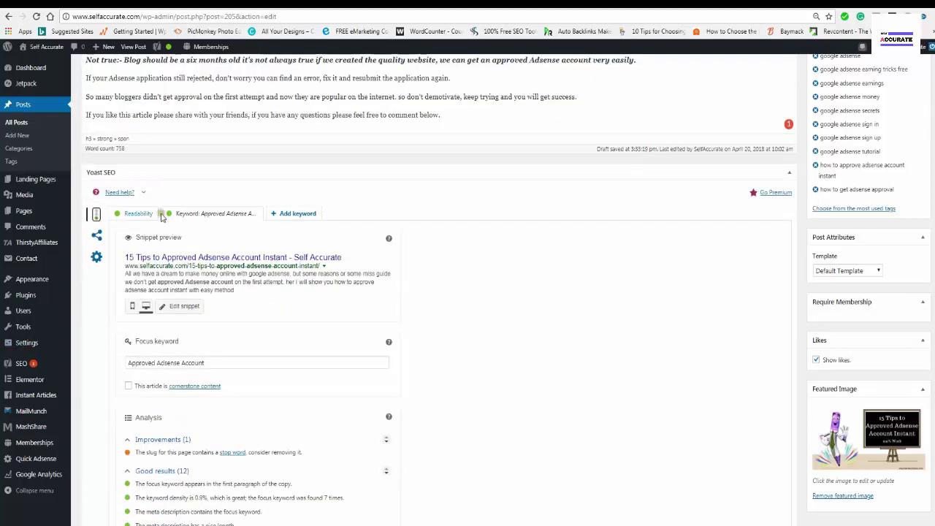
left_click(177, 304)
scroll(302, 375, "down", 1)
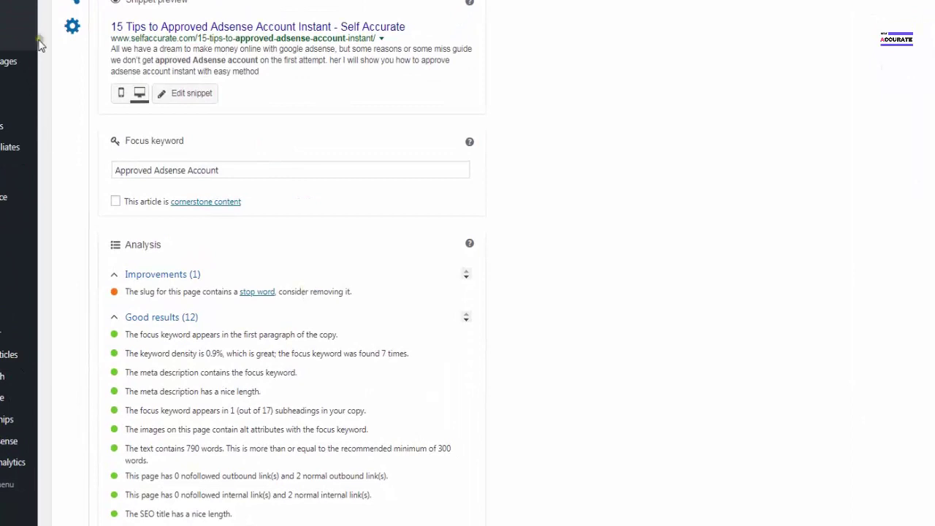
scroll(219, 327, "down", 2)
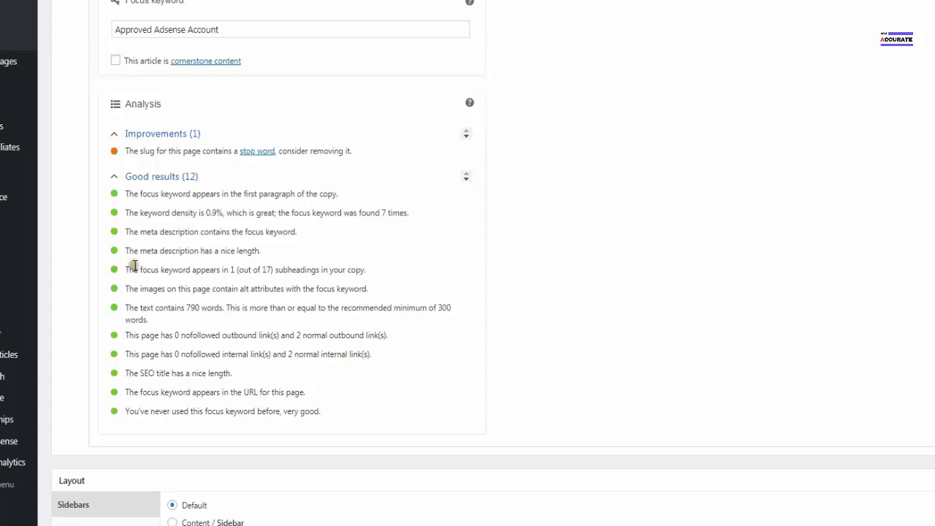
scroll(188, 219, "up", 1)
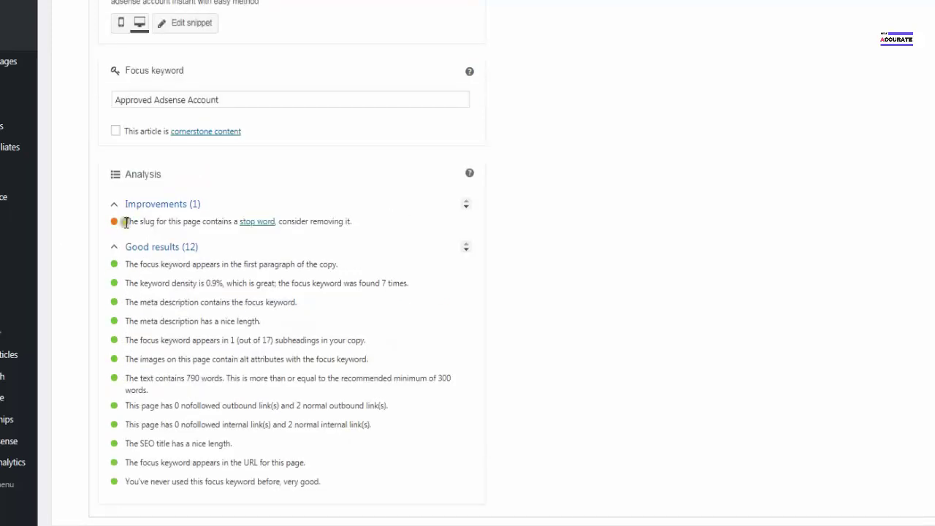
left_click_drag(124, 222, 360, 221)
left_click(657, 245)
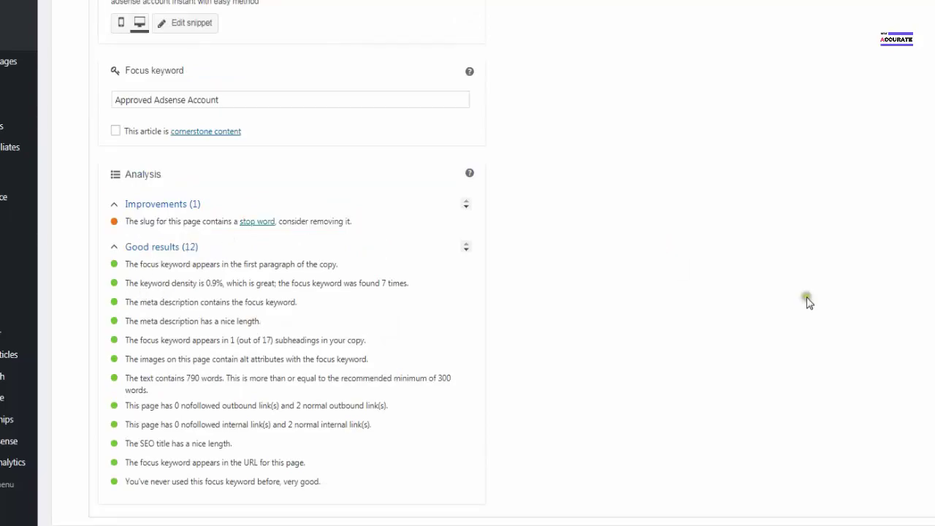
Check the post's readability and SEO ratings in the publishing settings, and highlight the full list of good results in the keyword analysis
scroll(810, 296, "up", 10)
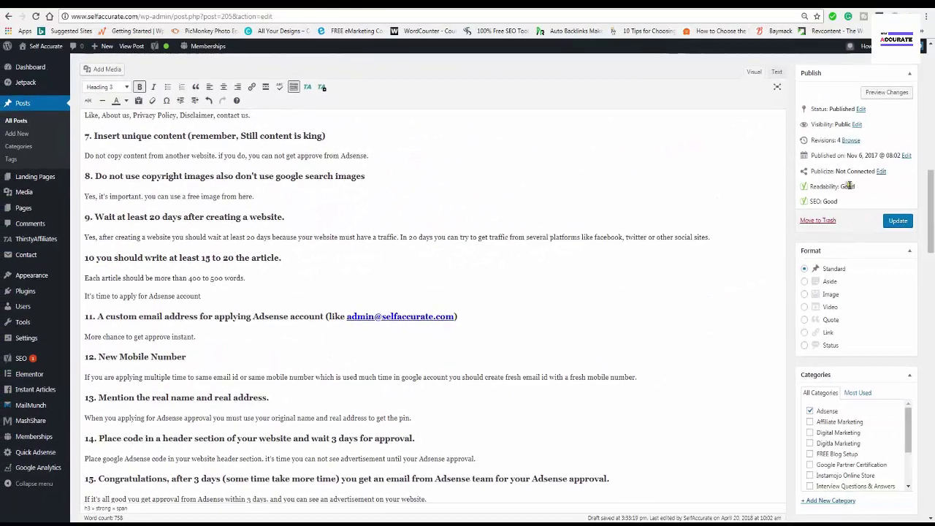
scroll(582, 329, "down", 4)
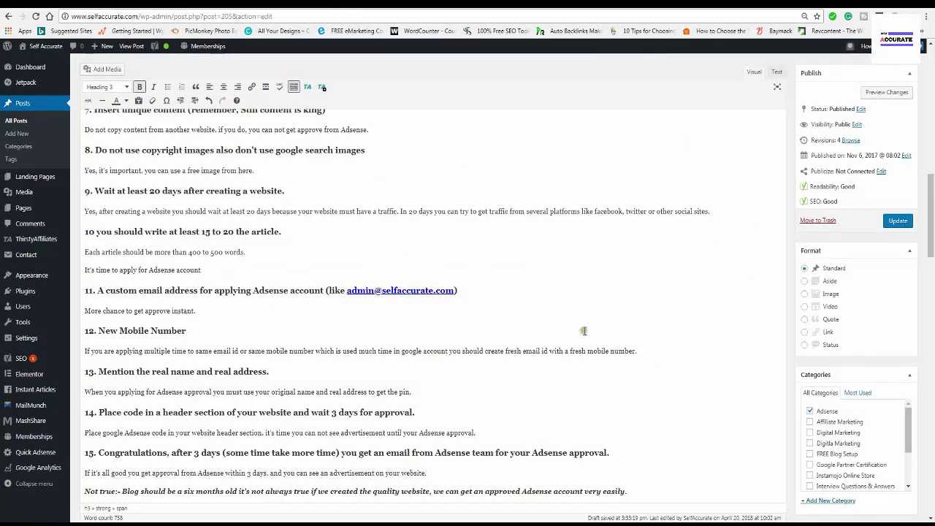
scroll(436, 339, "down", 1)
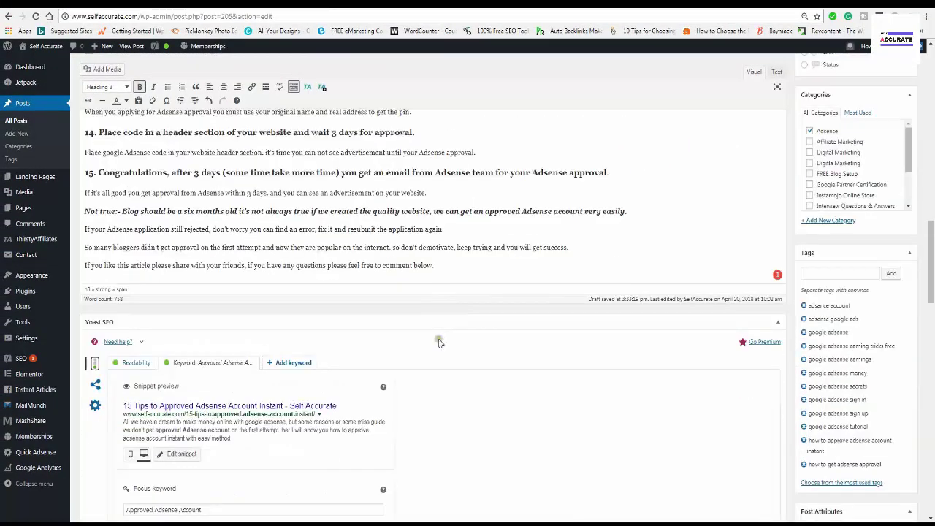
scroll(438, 340, "down", 3)
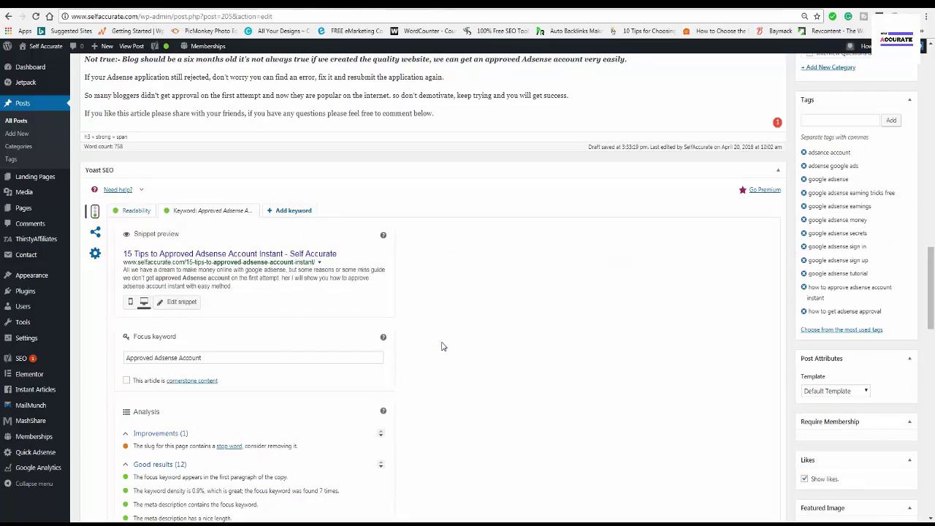
scroll(441, 346, "down", 3)
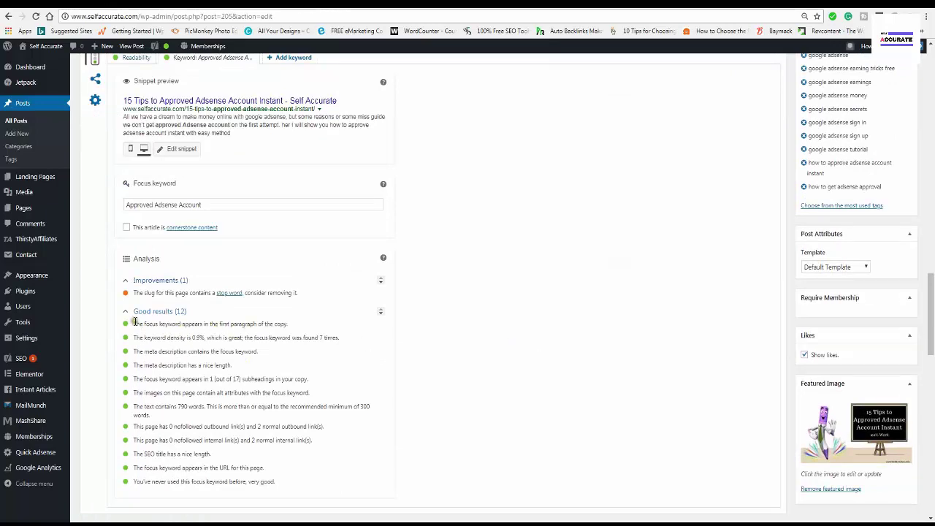
left_click_drag(134, 324, 283, 493)
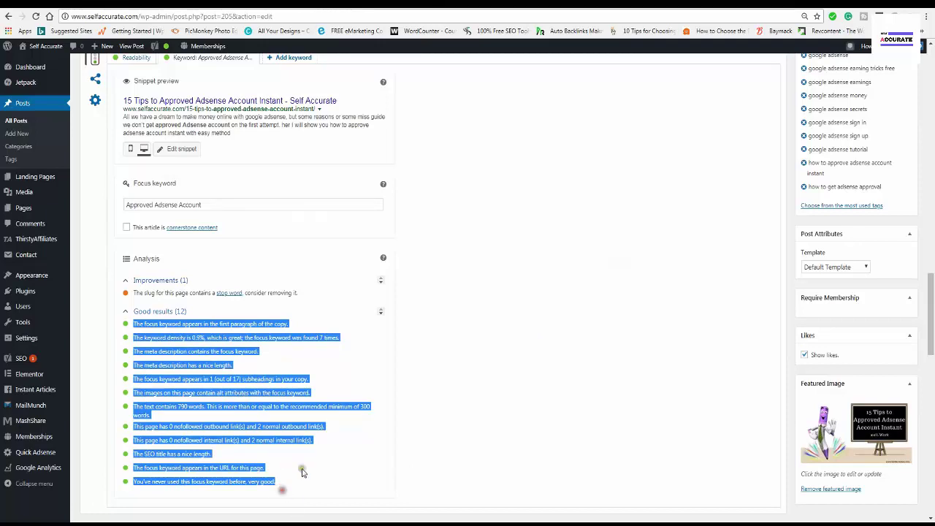
left_click(491, 410)
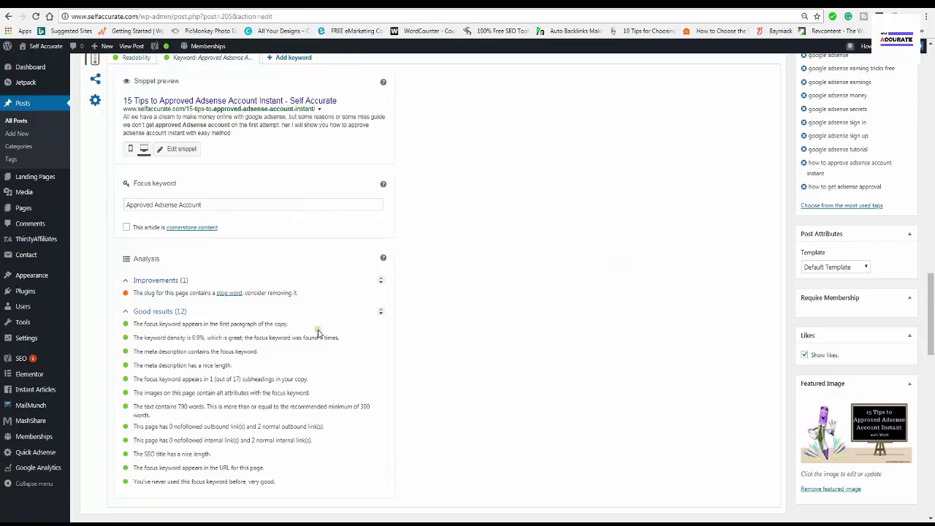
Review the post's content and highlight its focus keyword "Approved Adsense Account" in the Yoast SEO settings
scroll(318, 334, "up", 20)
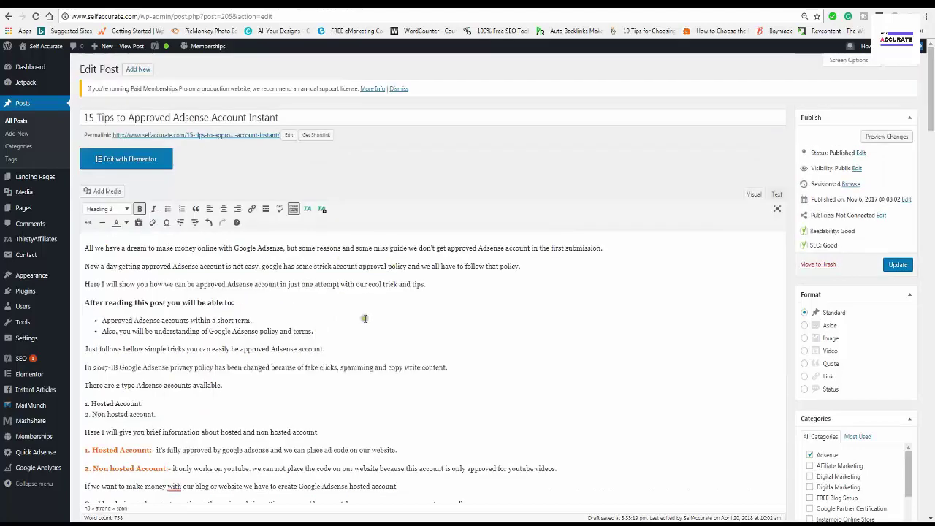
scroll(365, 319, "down", 20)
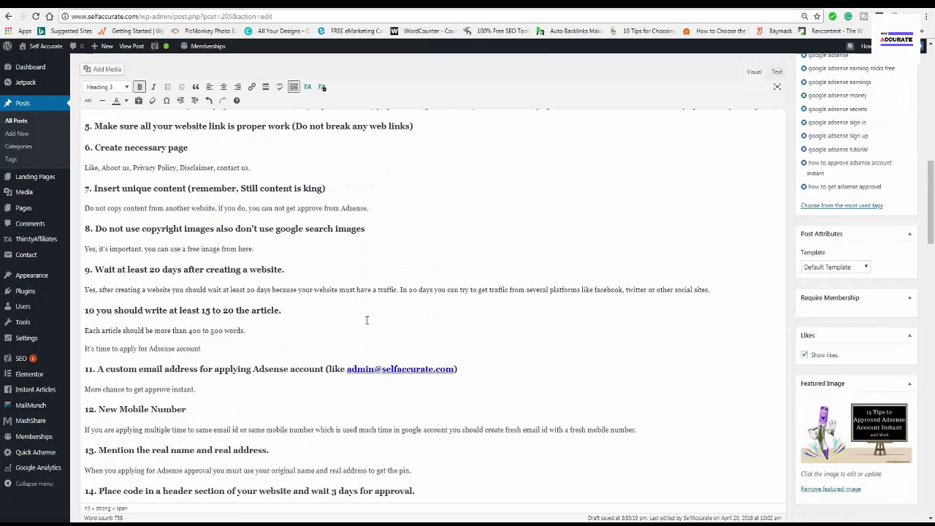
scroll(366, 318, "down", 5)
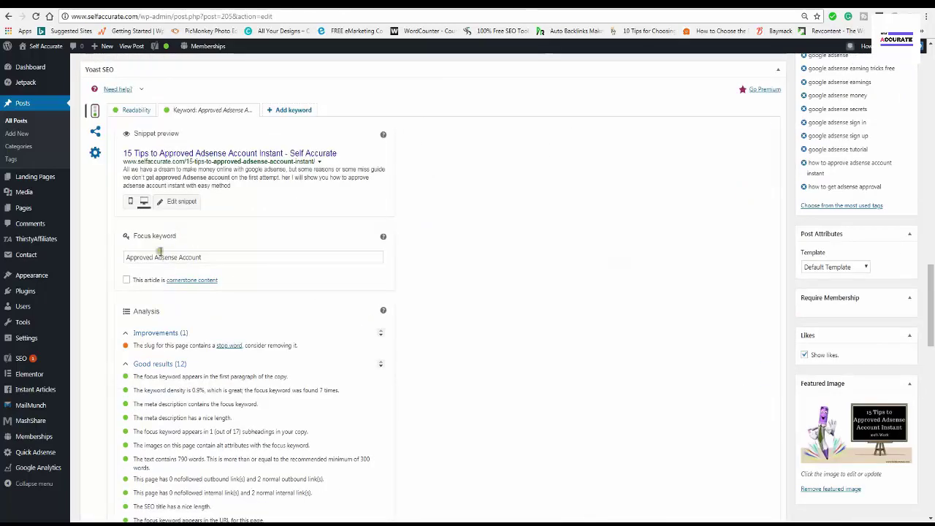
left_click(219, 257)
left_click_drag(219, 257, 119, 255)
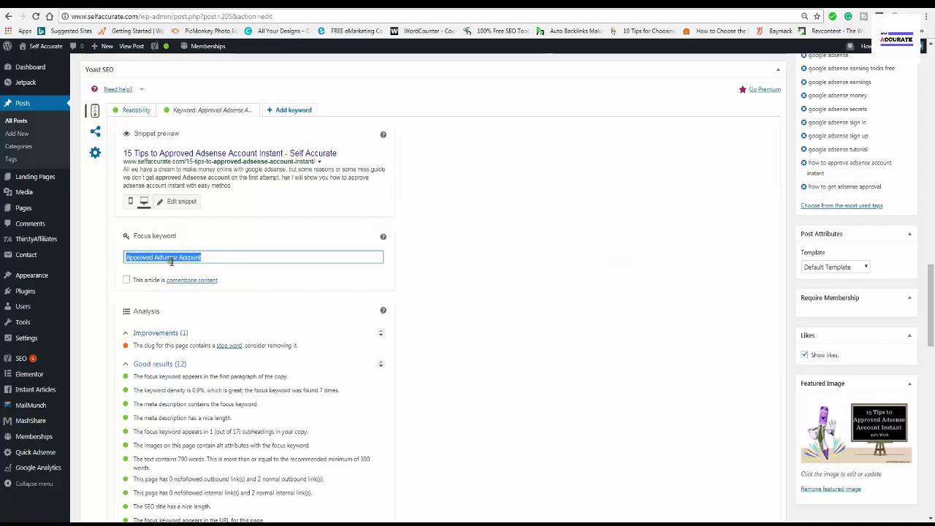
left_click(213, 258)
Locate the focus keyword "Approved Adsense Account" in the post title, and check the number that opens the title
scroll(508, 306, "up", 10)
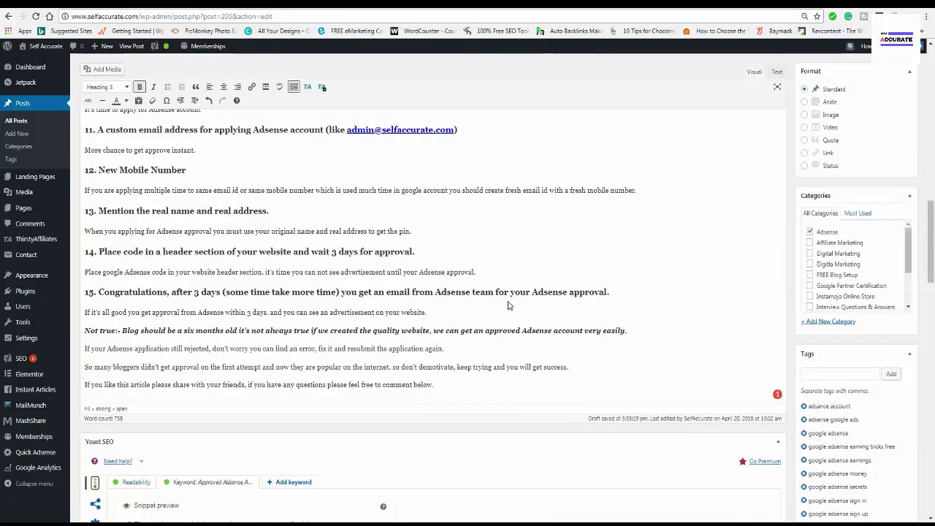
scroll(507, 305, "up", 5)
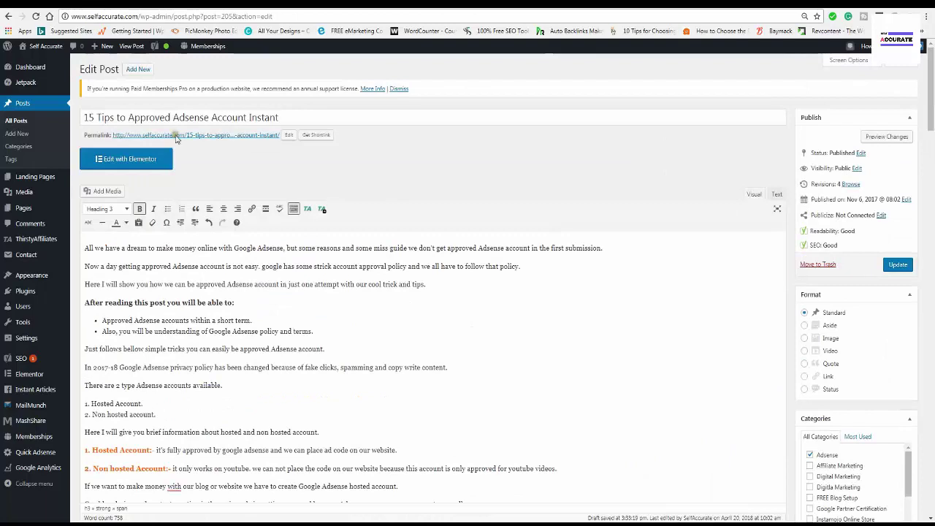
left_click_drag(130, 118, 249, 119)
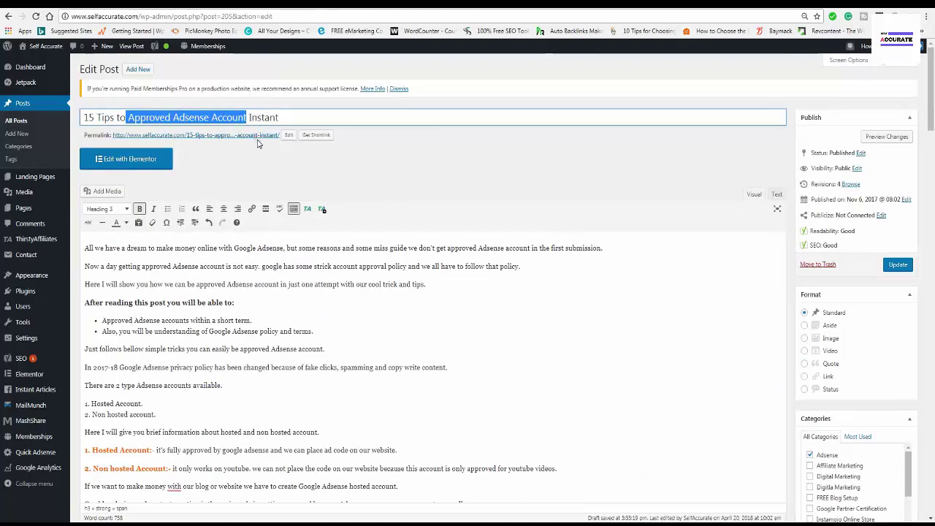
left_click(89, 118)
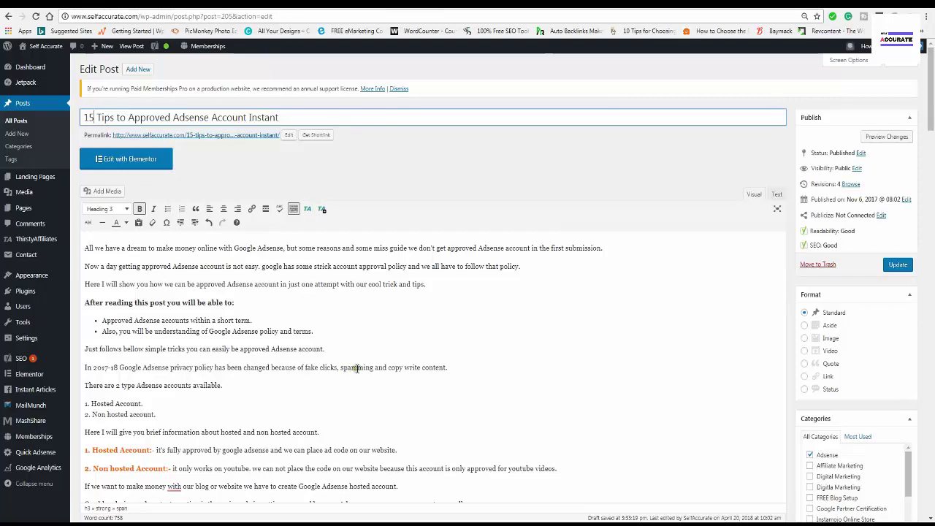
Examine the keyword density result in the Yoast SEO analysis, pointing out how often the focus keyword is found
scroll(355, 368, "down", 2)
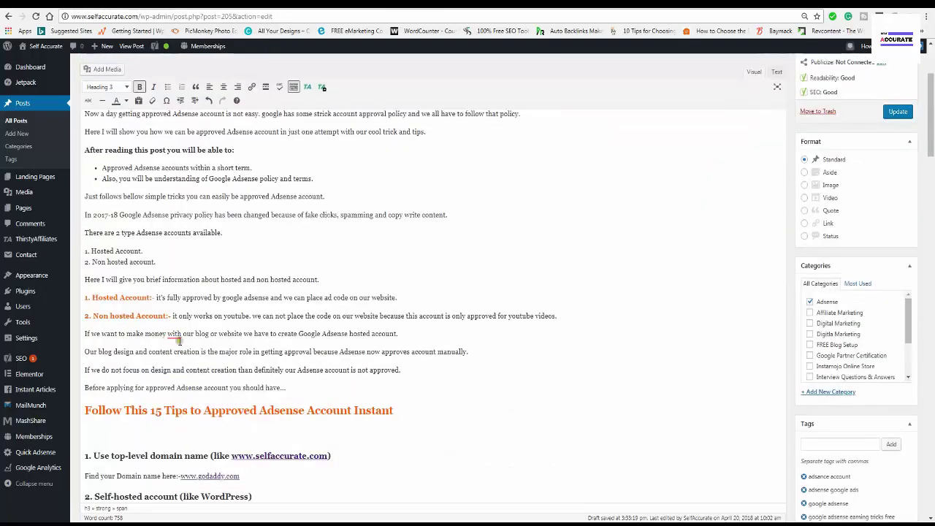
mouse_move(176, 337)
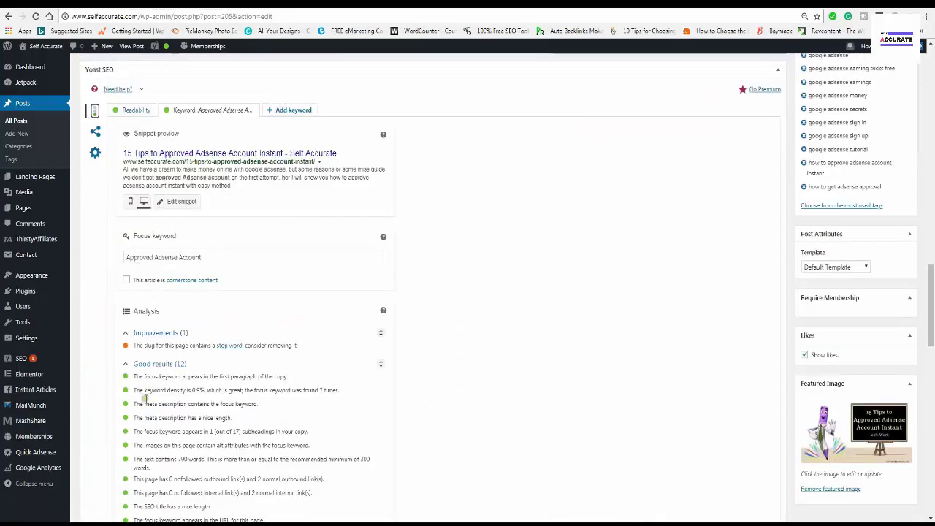
scroll(140, 392, "down", 1)
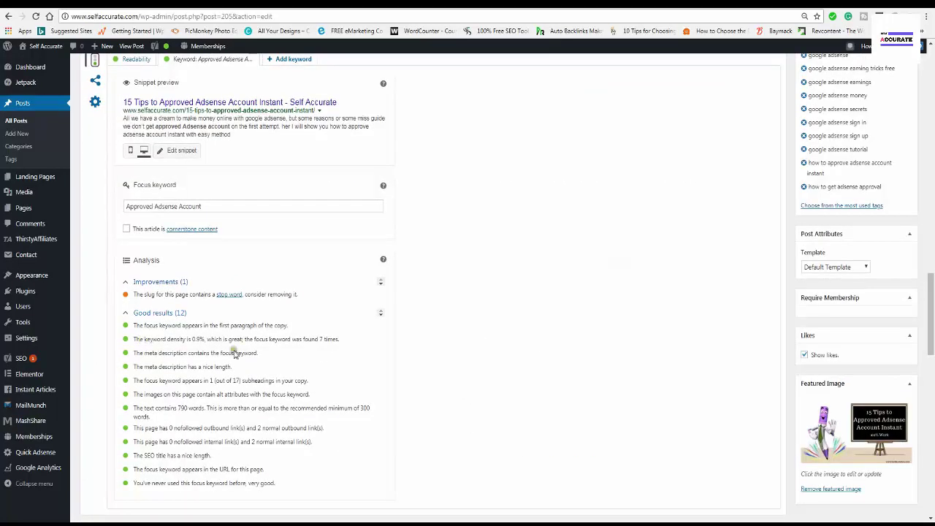
double_click(322, 339)
left_click(321, 339)
left_click(323, 340)
left_click(321, 338)
left_click(326, 339)
left_click(322, 339)
left_click(321, 358)
left_click(319, 339)
Open the snippet editor in the Yoast SEO settings and examine the post's meta description
scroll(261, 379, "up", 4)
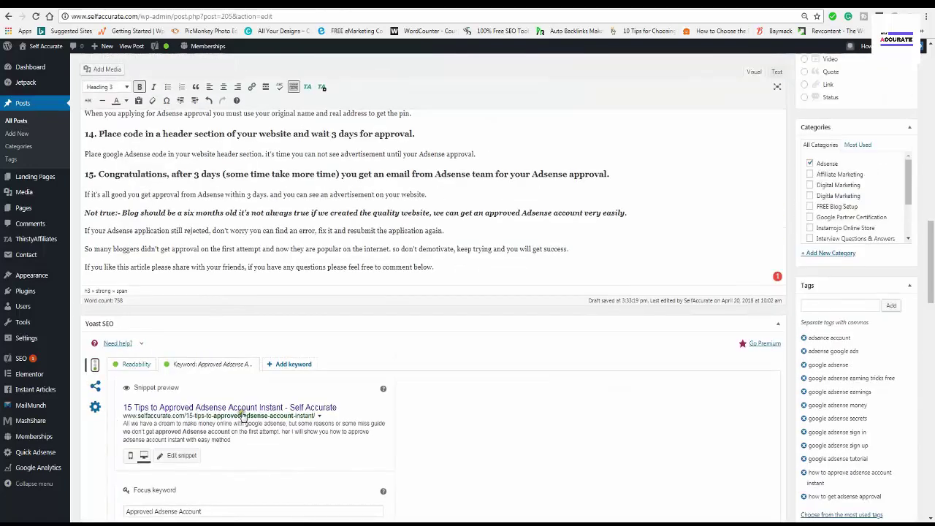
scroll(243, 415, "down", 1)
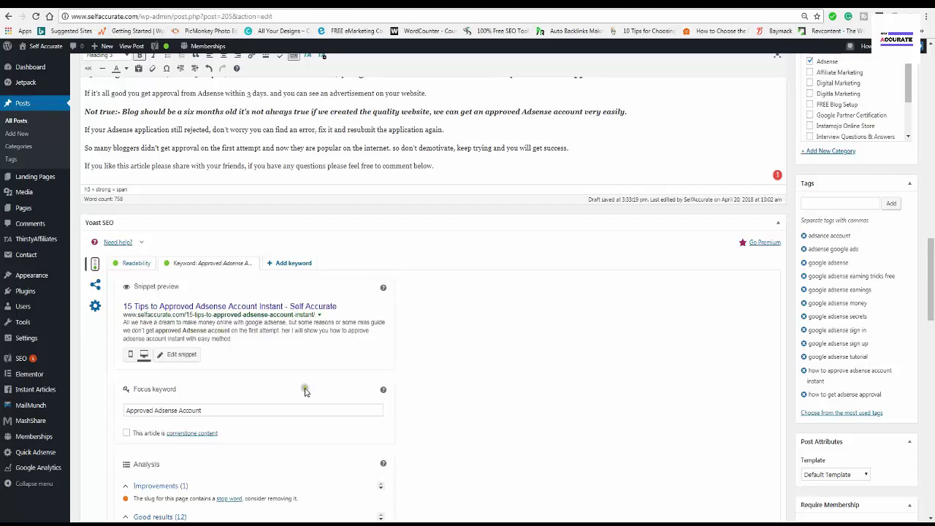
scroll(495, 420, "down", 2)
scroll(495, 420, "down", 2)
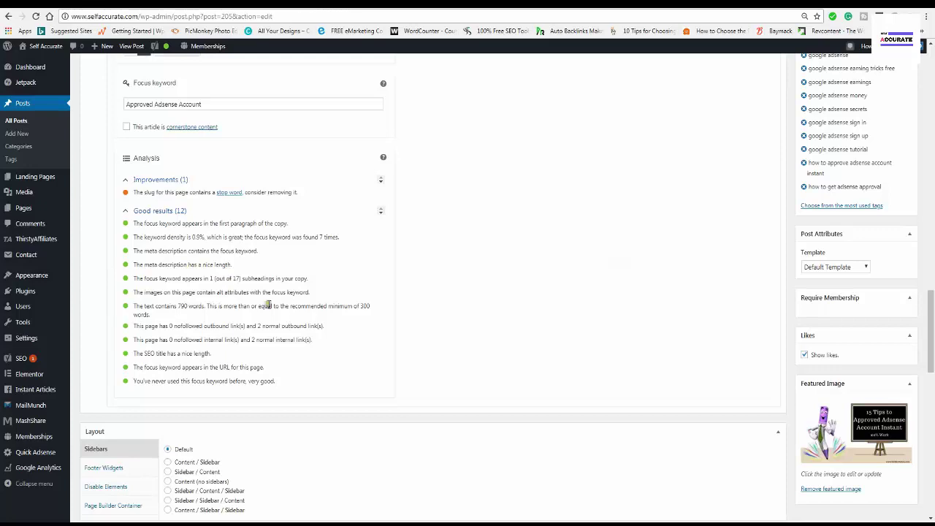
scroll(270, 307, "up", 3)
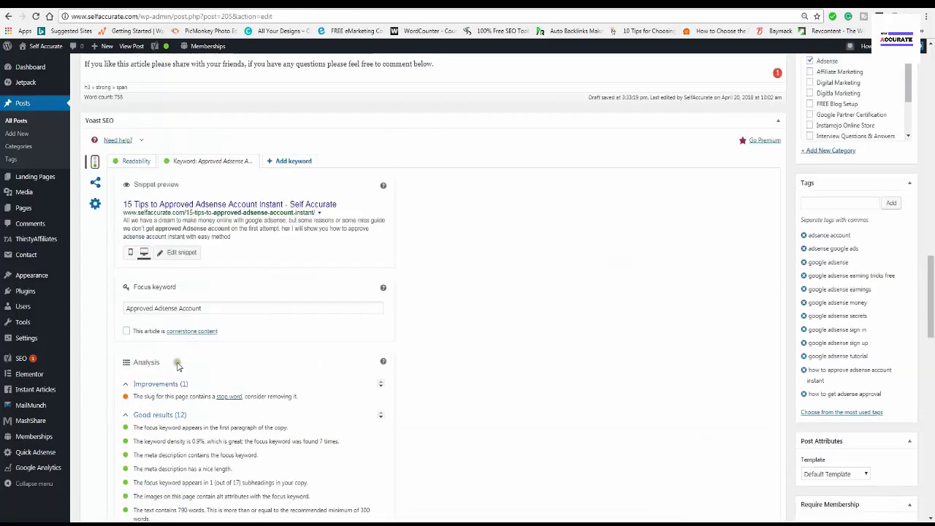
left_click(179, 253)
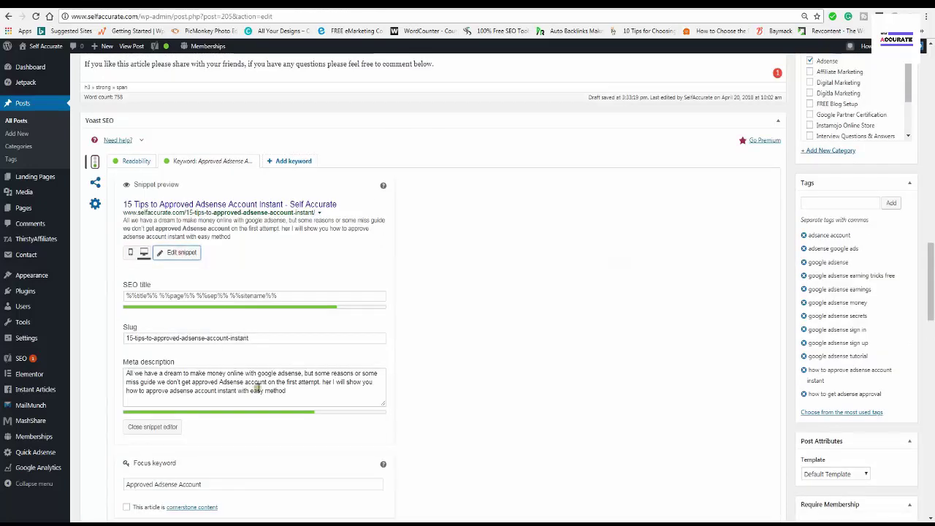
left_click(292, 395)
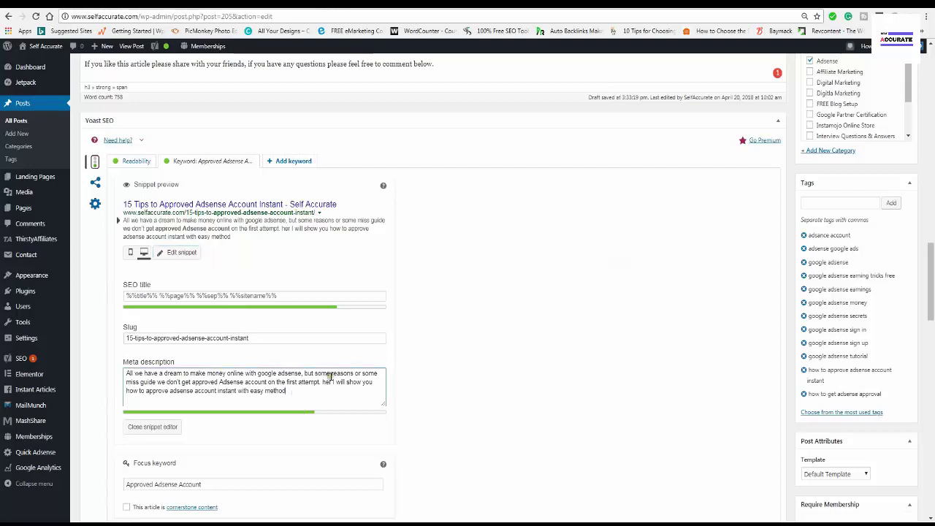
Check the analysis results against the post body by highlighting "Approved Adsense Account" in the orange 15 Tips subheading
scroll(509, 379, "down", 5)
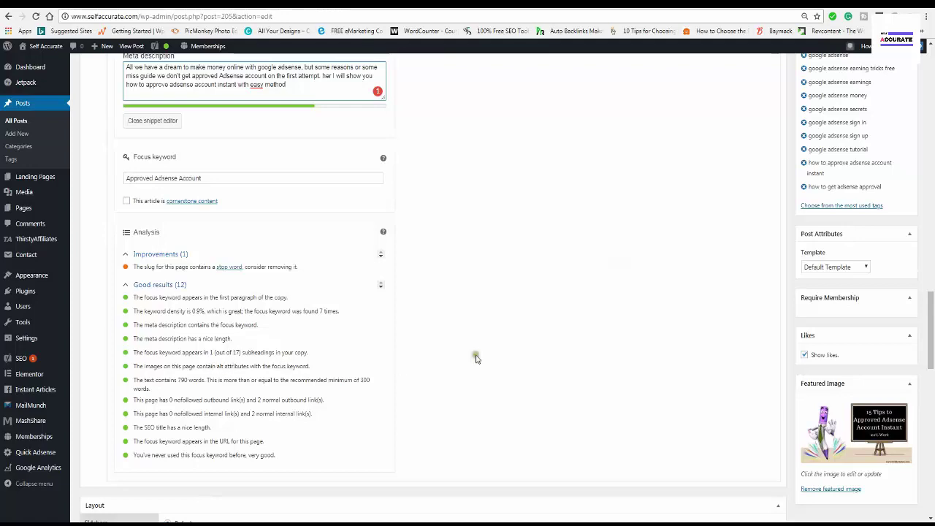
scroll(491, 354, "up", 4)
scroll(492, 353, "up", 15)
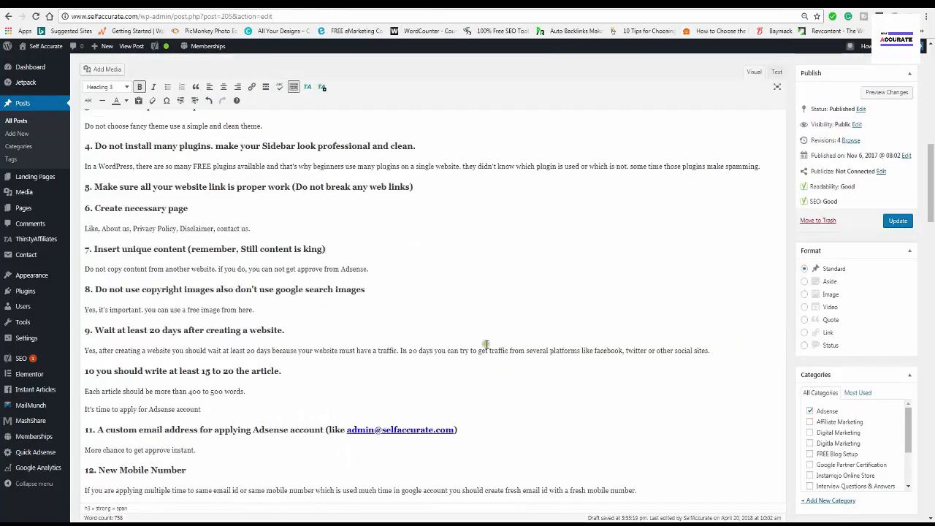
scroll(240, 328, "up", 2)
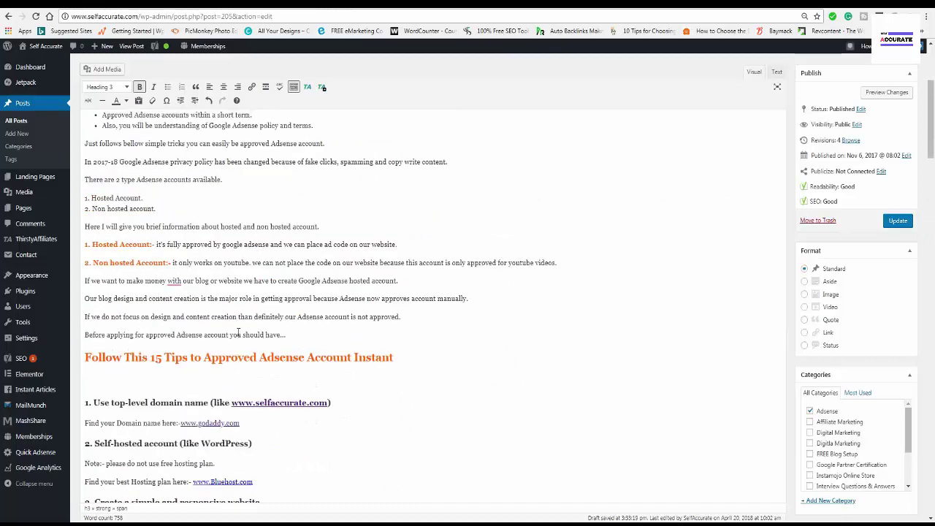
left_click_drag(204, 359, 351, 365)
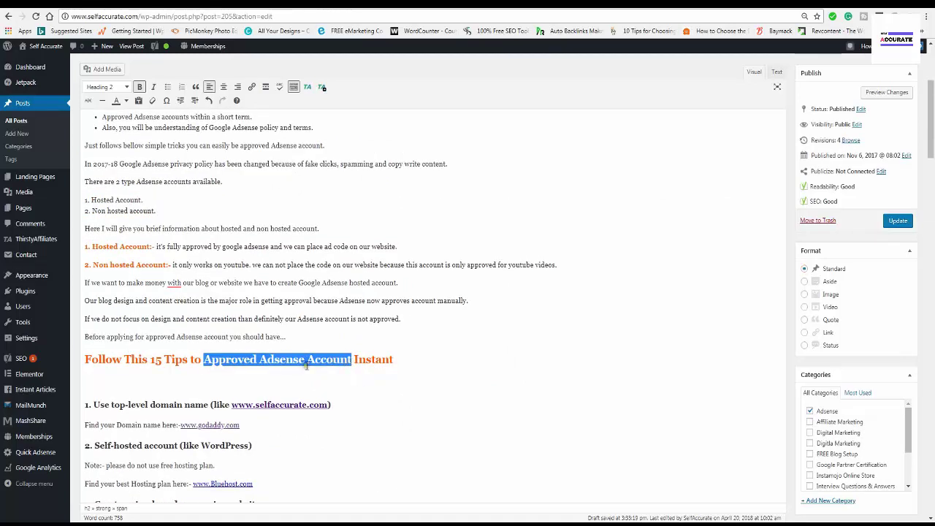
Examine the remaining Yoast SEO results and the layout and social sharing options below them
scroll(307, 367, "up", 3)
scroll(307, 366, "down", 15)
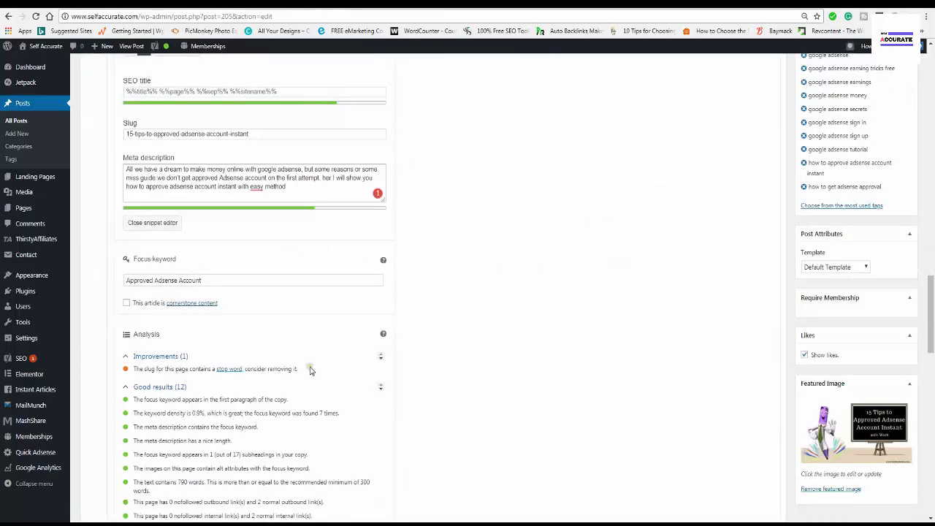
scroll(310, 371, "down", 2)
scroll(310, 370, "down", 3)
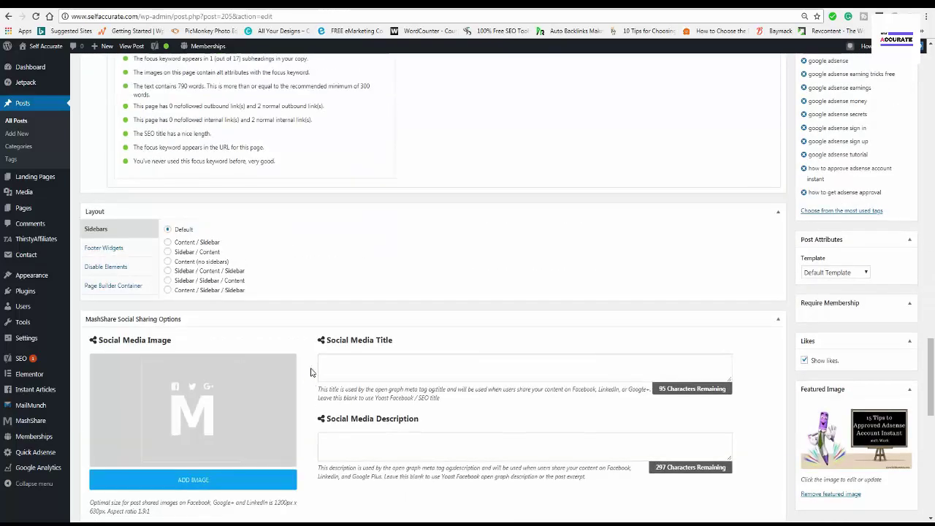
Examine the text length result in the Yoast SEO analysis, highlighting the recommended minimum and the post's word count
scroll(267, 328, "up", 3)
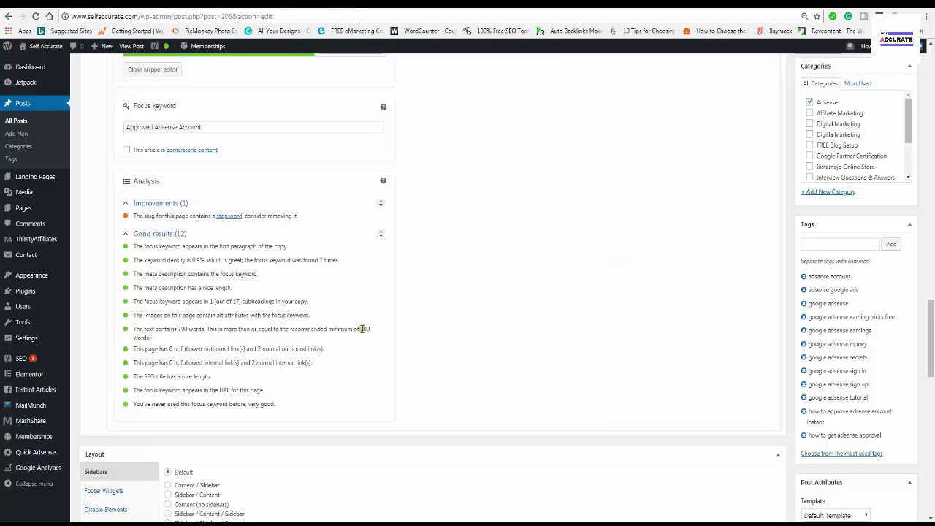
left_click_drag(362, 328, 375, 339)
left_click(256, 349)
double_click(182, 330)
left_click(205, 349)
Examine the outbound and internal link results in the Yoast SEO analysis, highlighting the normal and nofollowed link counts
left_click_drag(257, 349, 316, 359)
left_click(259, 349)
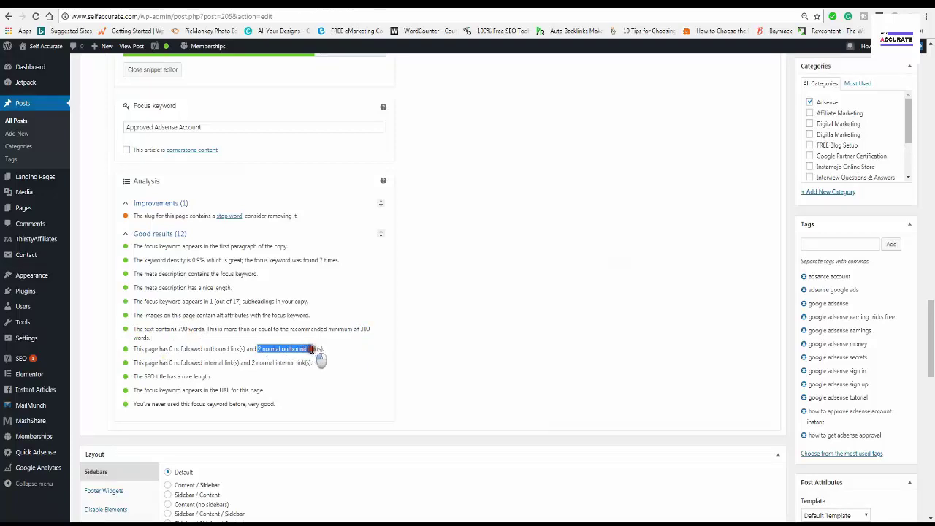
left_click(330, 363)
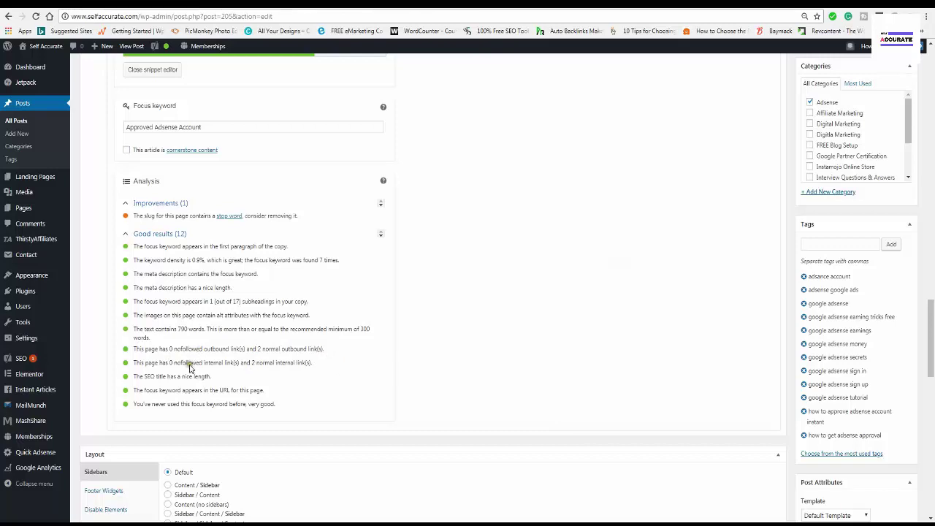
left_click_drag(171, 349, 183, 362)
left_click(150, 362)
left_click_drag(251, 365, 294, 371)
left_click(213, 362)
scroll(241, 358, "up", 1)
scroll(241, 358, "up", 2)
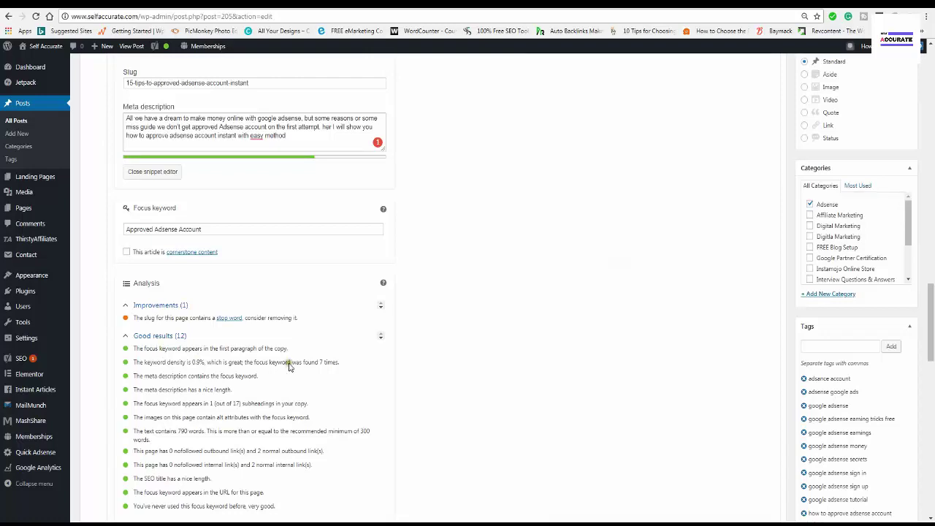
scroll(746, 297, "down", 1)
scroll(745, 297, "down", 1)
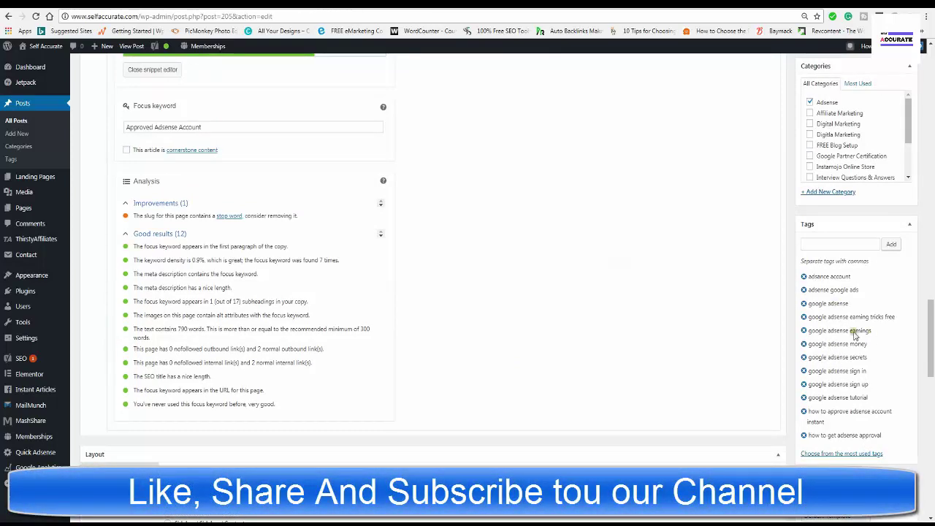
scroll(775, 373, "up", 6)
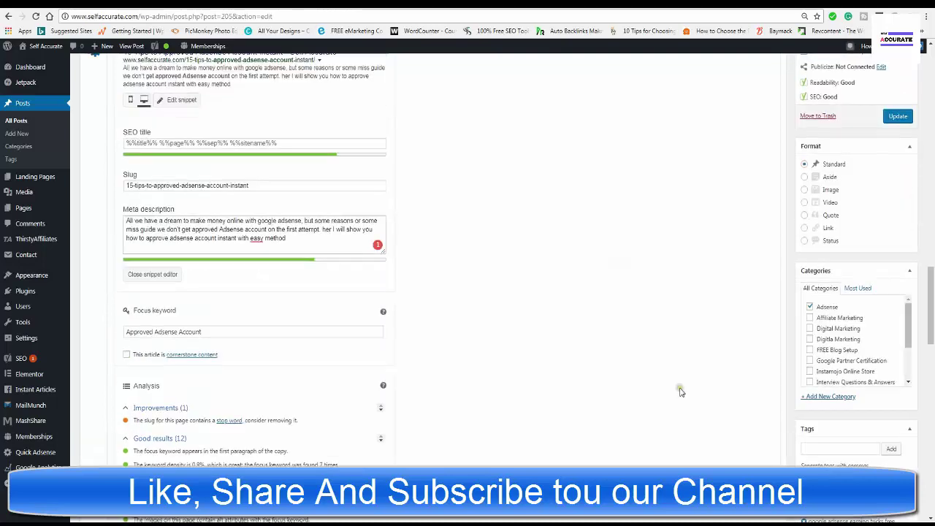